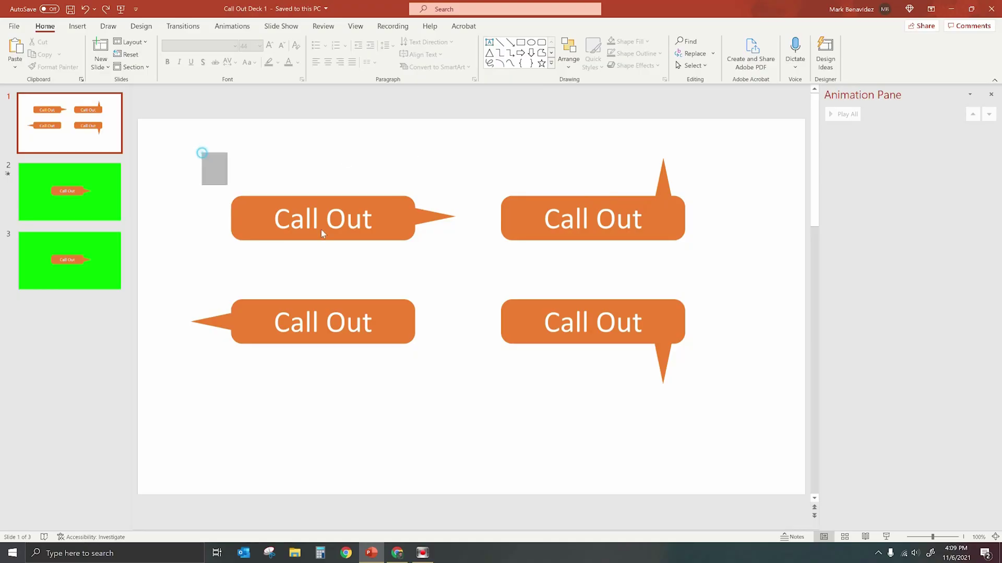
Step: Nudge the top-left Call Out bubble's rectangle slightly left
left_click_drag(202, 153, 475, 269)
left_click_drag(370, 237, 363, 235)
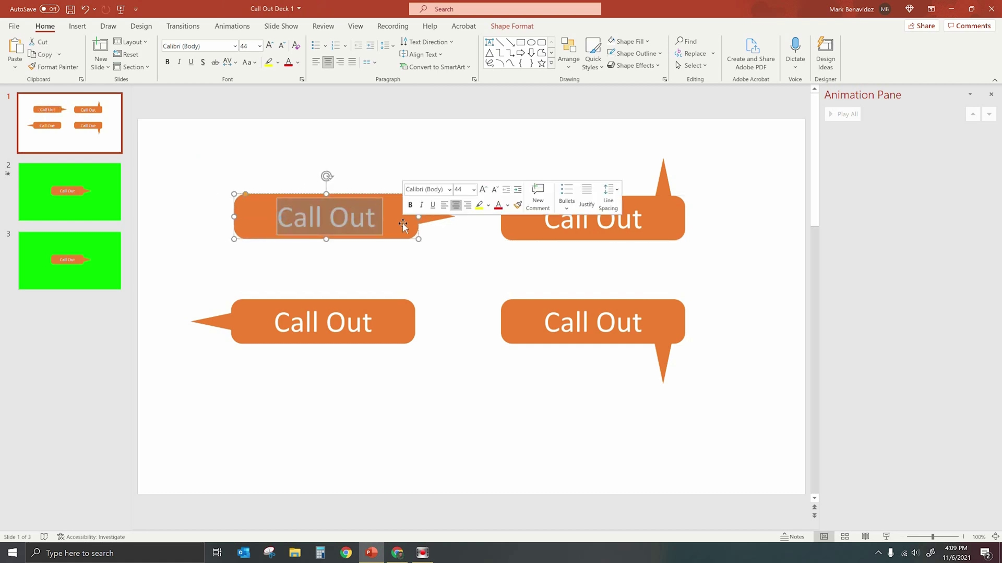
left_click(408, 250)
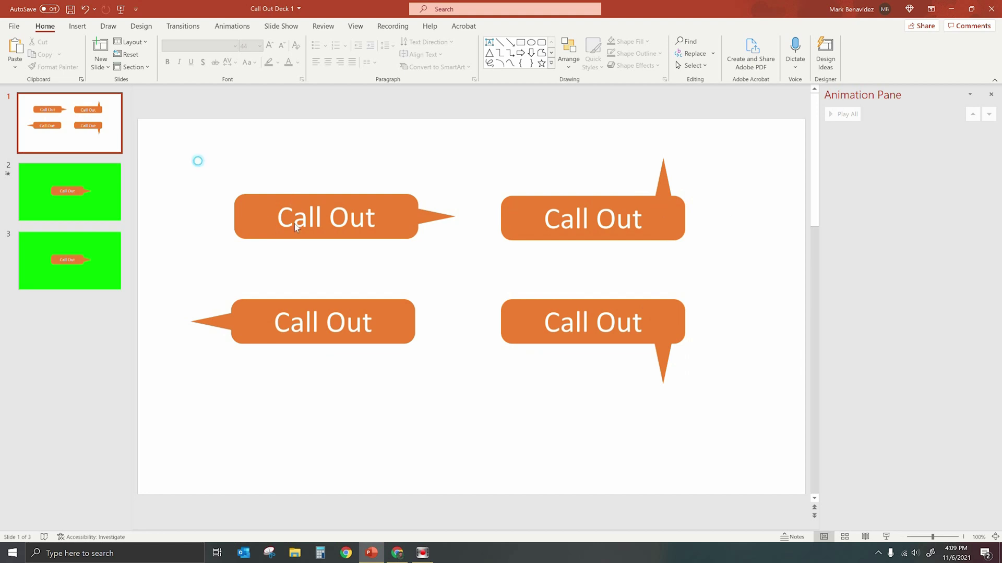
Step: Save the whole top-left callout and its pointer as a picture file
left_click_drag(197, 161, 470, 271)
right_click(400, 237)
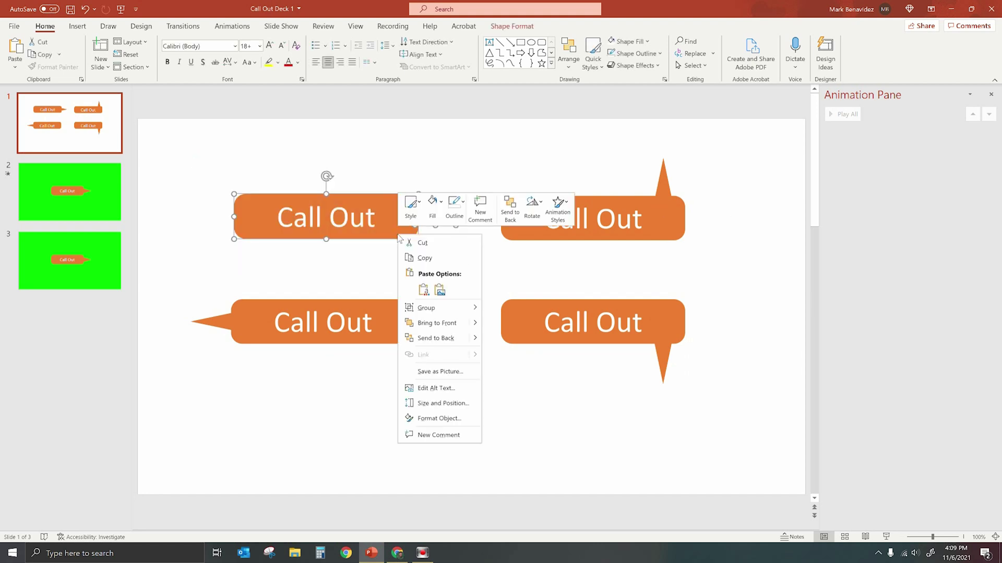
left_click(443, 371)
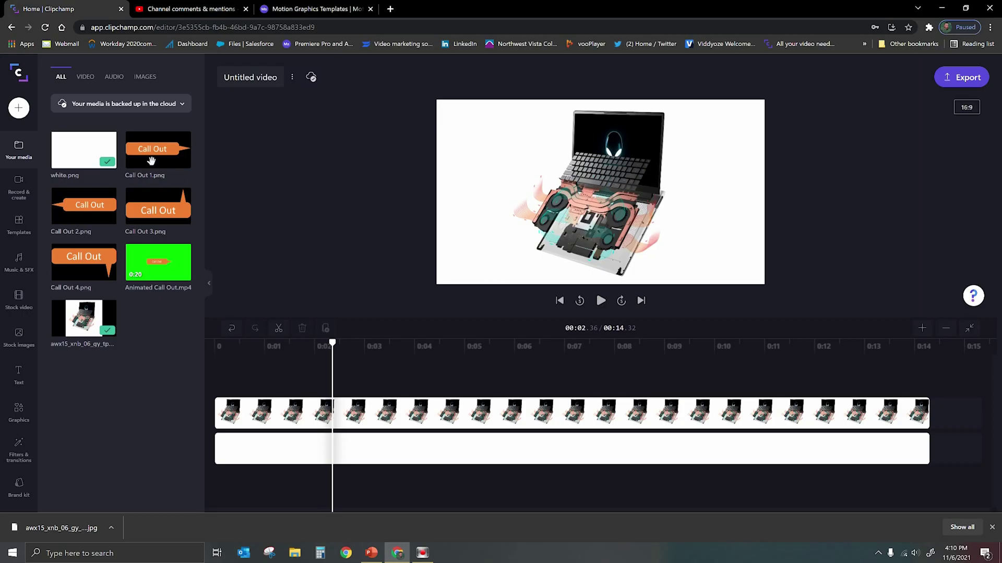
Step: Add Call Out 1.png above the video track, shrunk and placed beside the laptop
left_click_drag(202, 164, 364, 406)
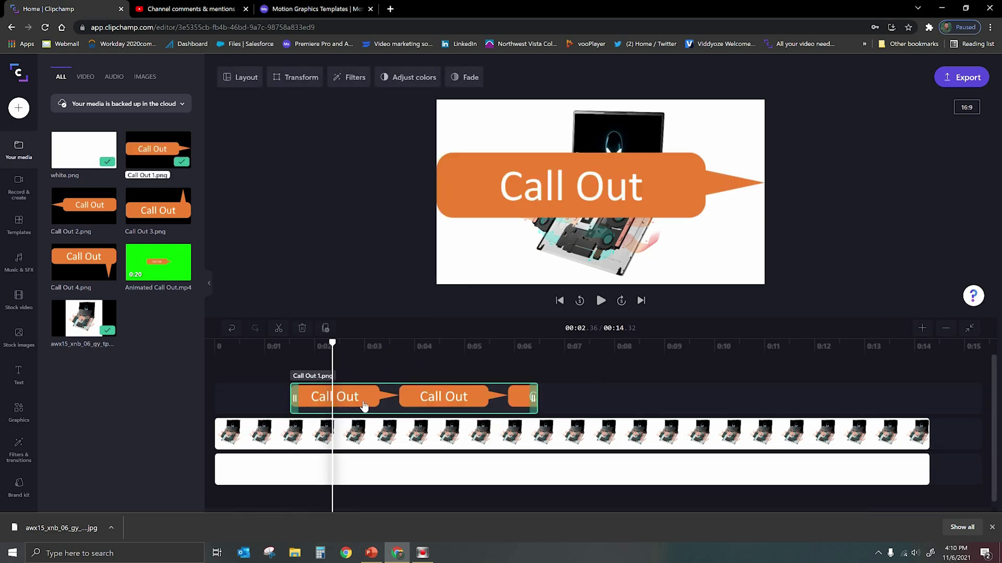
left_click(566, 186)
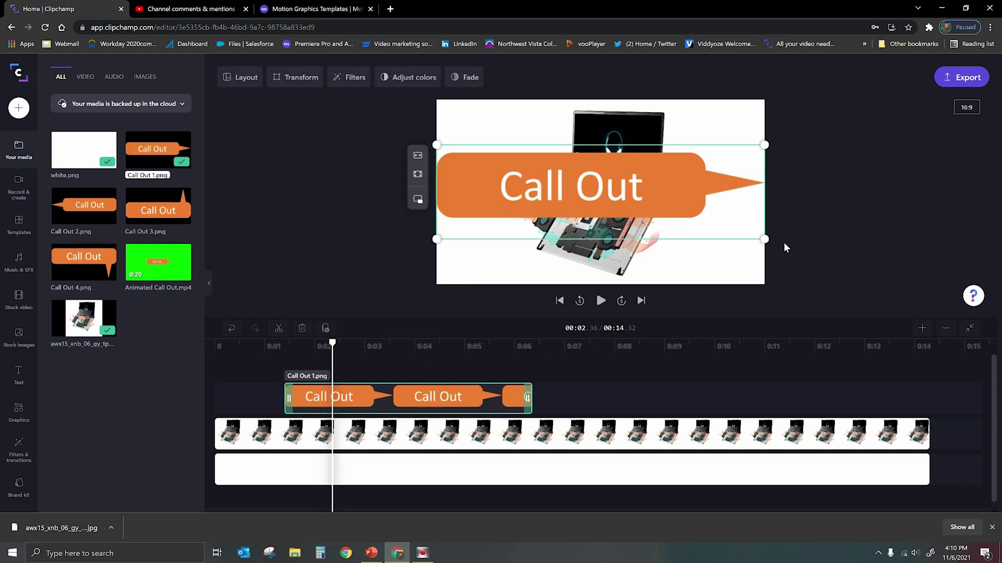
left_click_drag(763, 239, 629, 210)
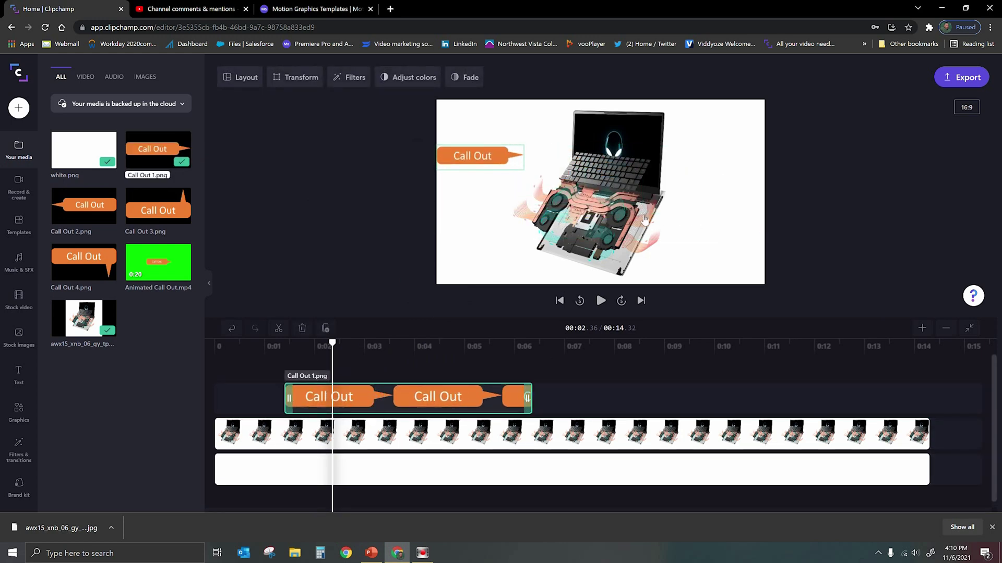
left_click_drag(490, 155, 509, 184)
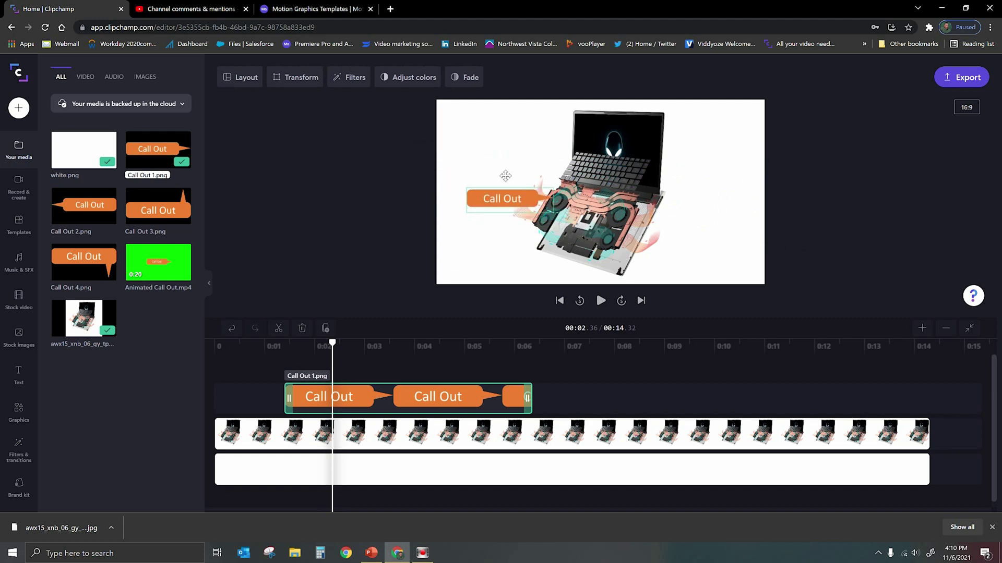
left_click(499, 268)
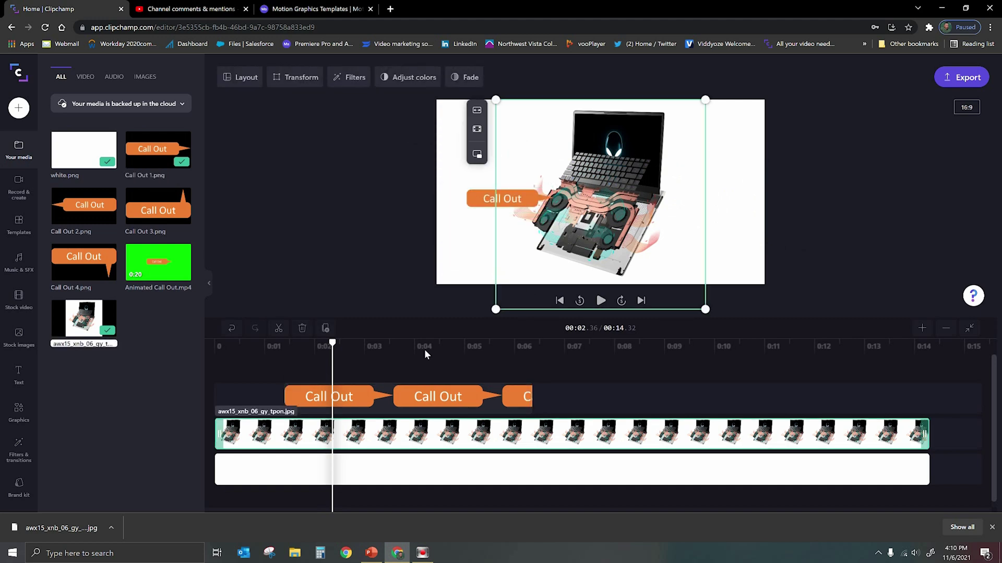
Step: Give the Call Out clip a 0.5 s fade in
left_click(328, 359)
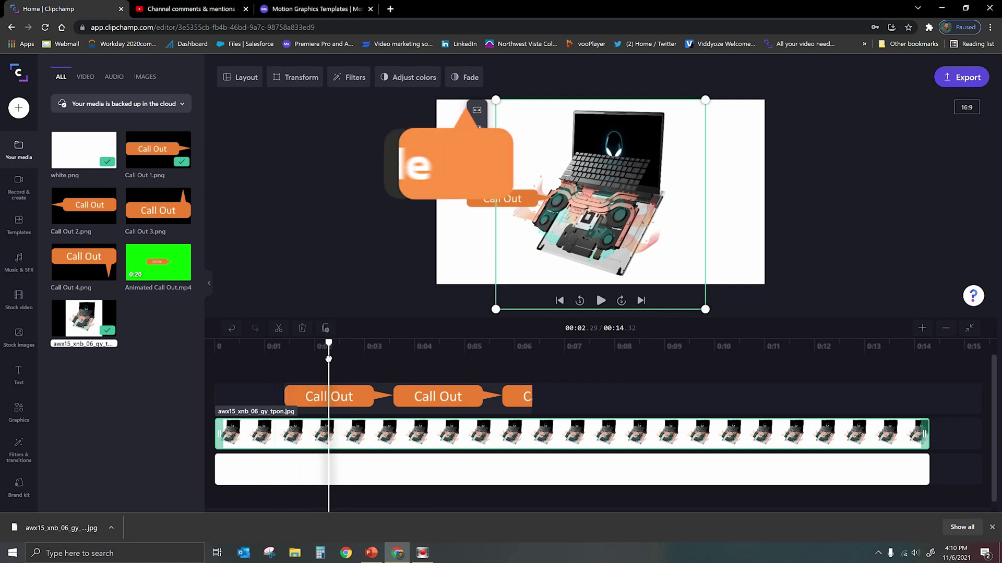
left_click(372, 406)
left_click(466, 77)
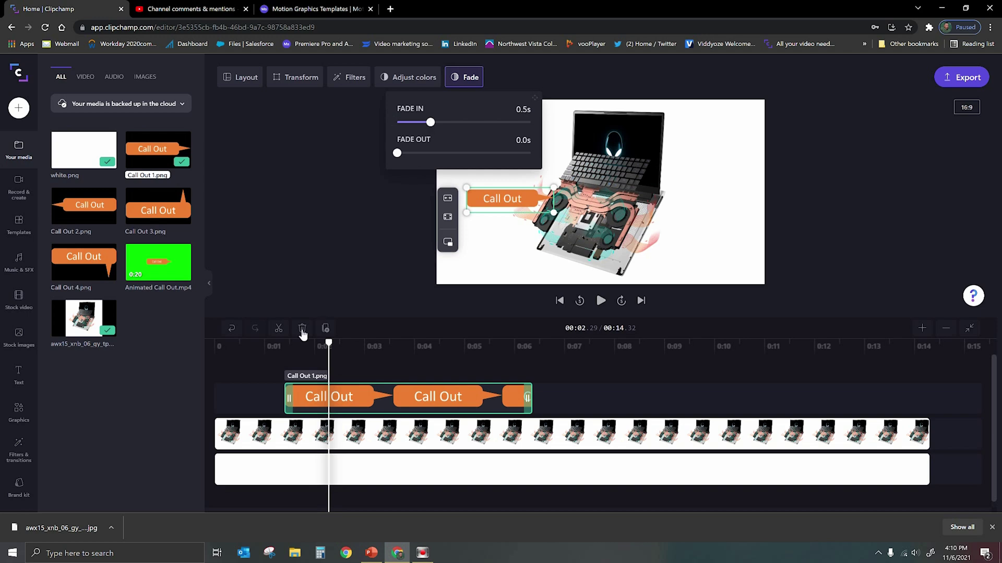
left_click(275, 345)
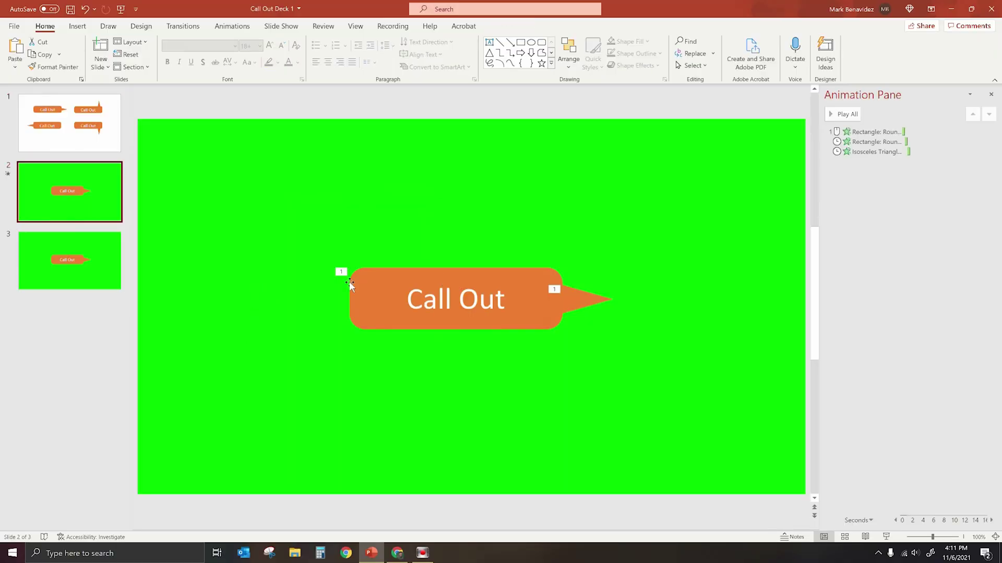
Step: On slide 2, reveal the dark rectangle under the top one, restore it, and preview the first animation
left_click(366, 280)
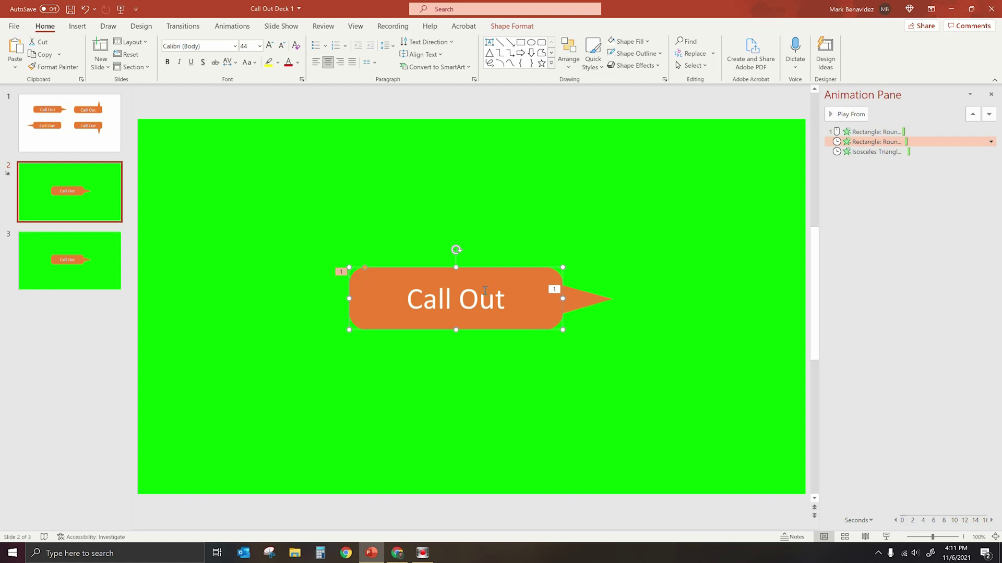
left_click_drag(478, 273, 488, 246)
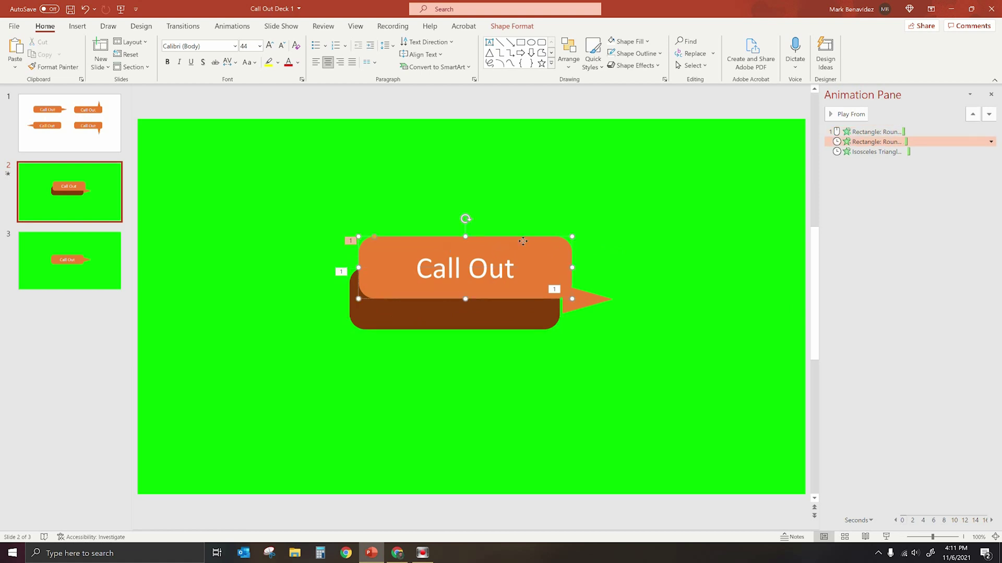
left_click_drag(522, 241, 510, 271)
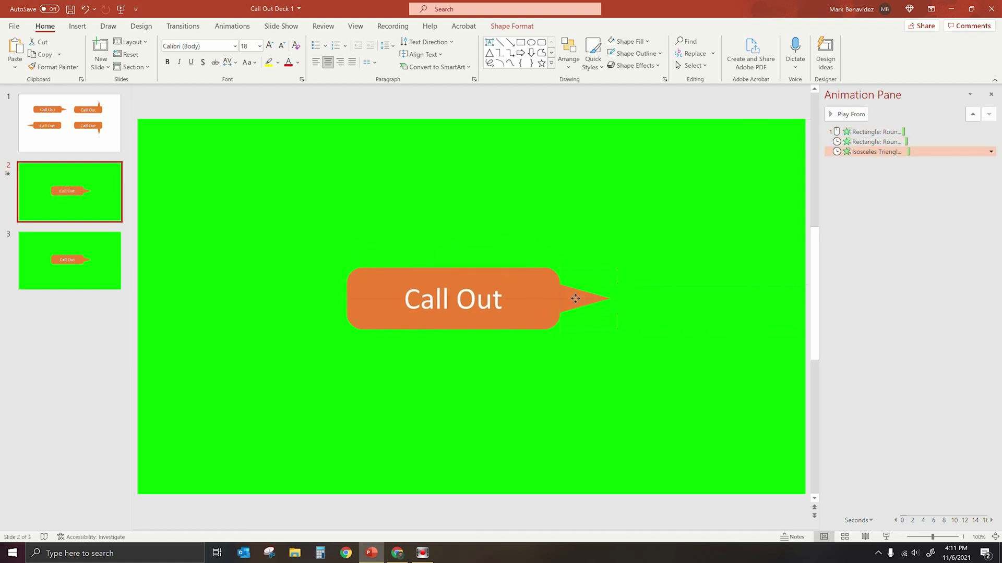
left_click(869, 131)
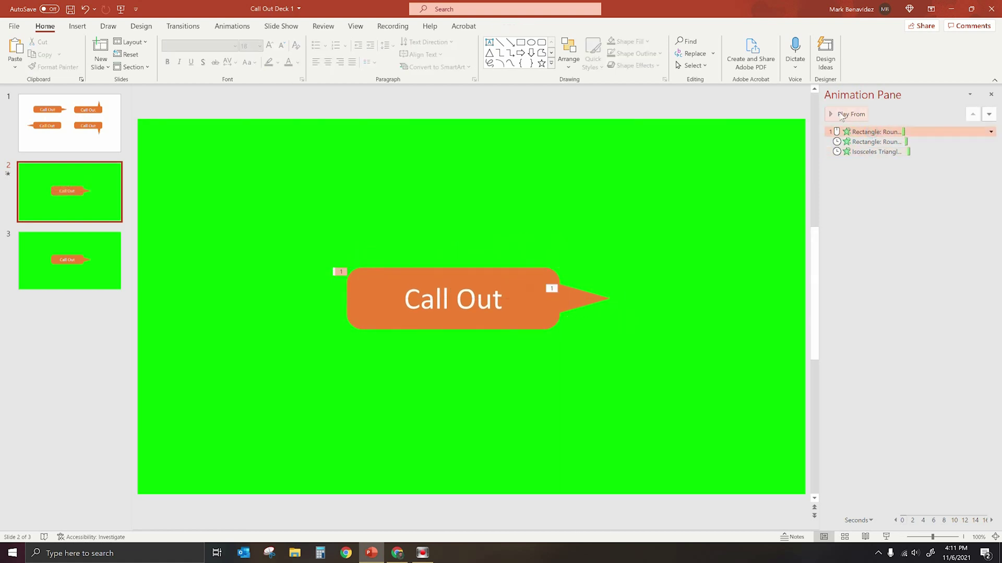
left_click(841, 115)
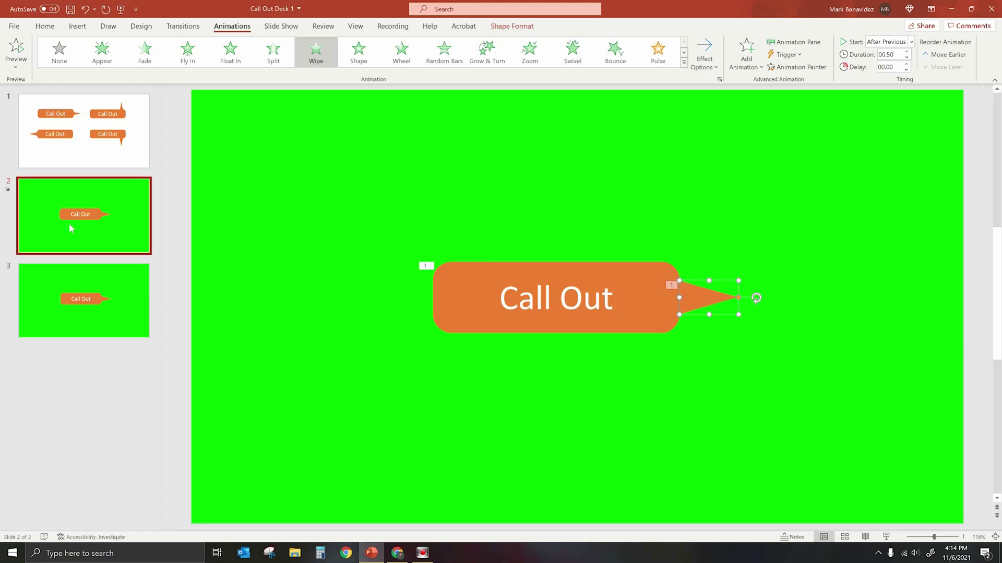
Step: Show the Create a Video export at Full HD (1080p) and select the 10.00 seconds-per-slide value
left_click(11, 27)
left_click(45, 253)
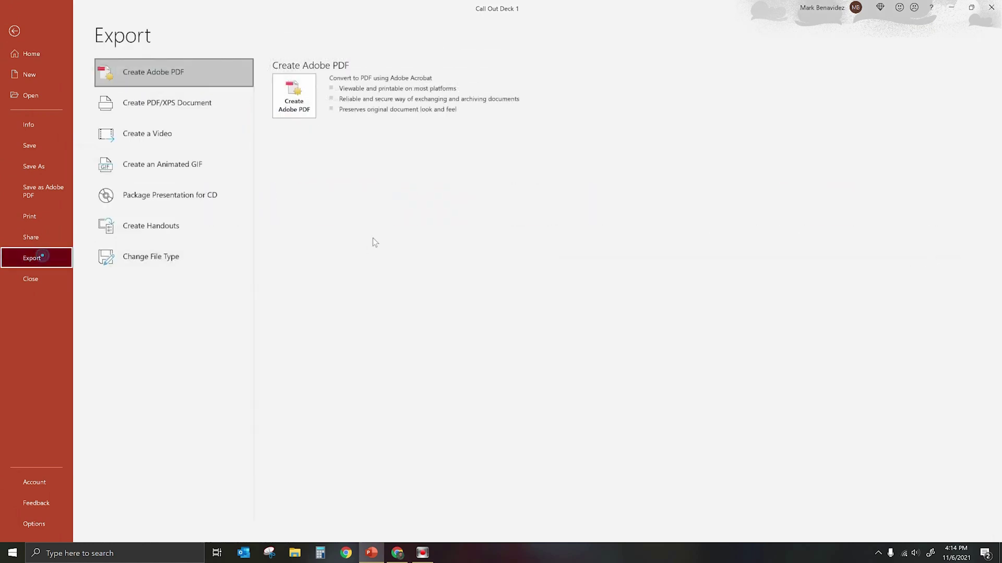
left_click(129, 134)
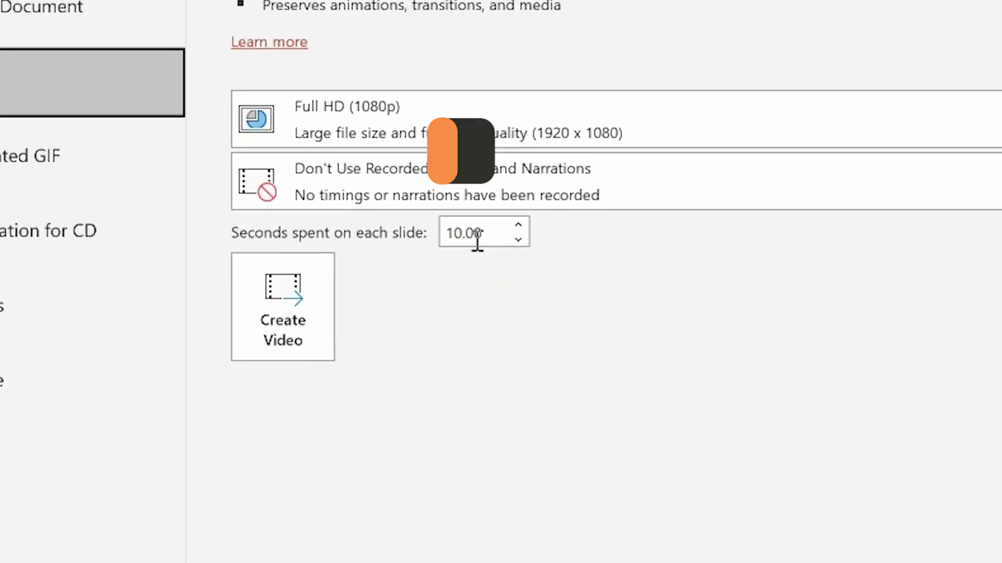
double_click(493, 232)
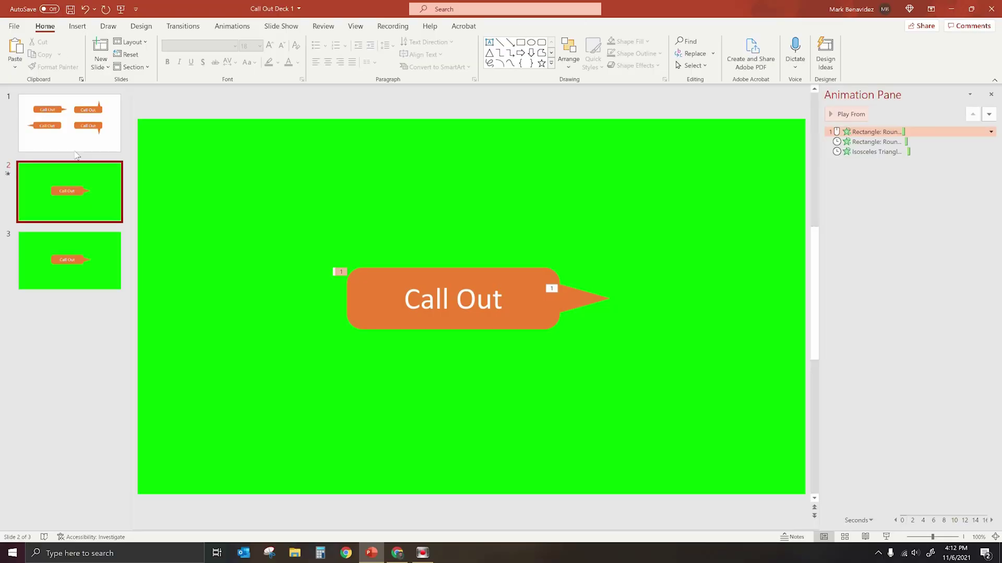
Step: Bring up the Create a Video export options for Call Out Deck 1
left_click(14, 27)
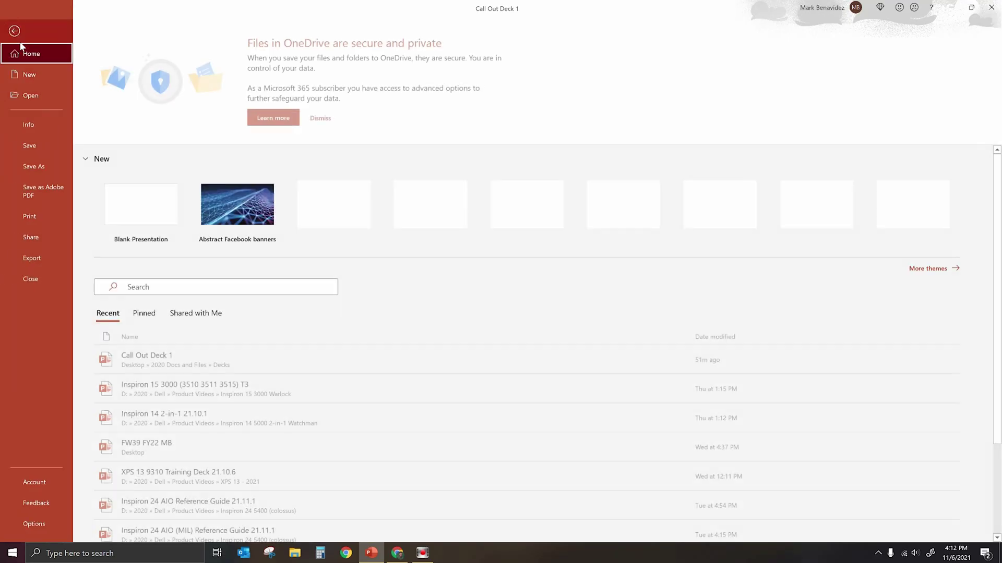
left_click(37, 259)
left_click(136, 134)
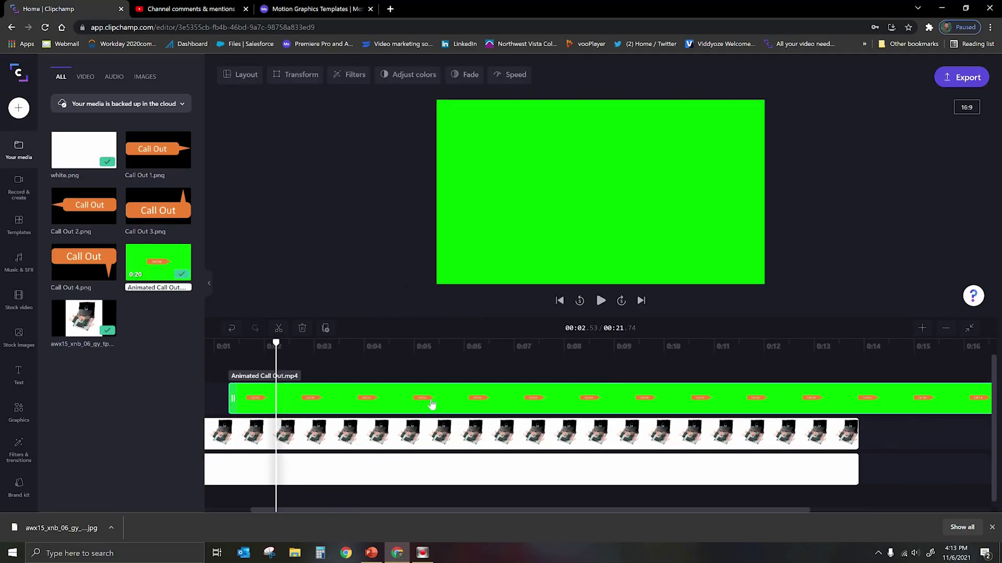
Step: Split off and delete the Animated Call Out clip's empty lead-in, closing the gap
left_click_drag(258, 344, 406, 352)
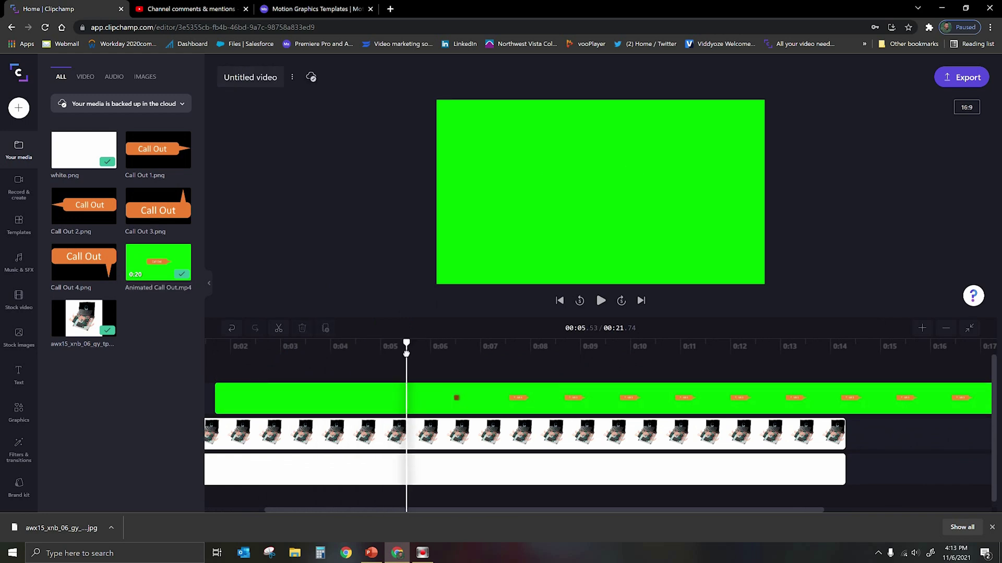
left_click(407, 398)
left_click(279, 327)
scroll(271, 401, "right", 4)
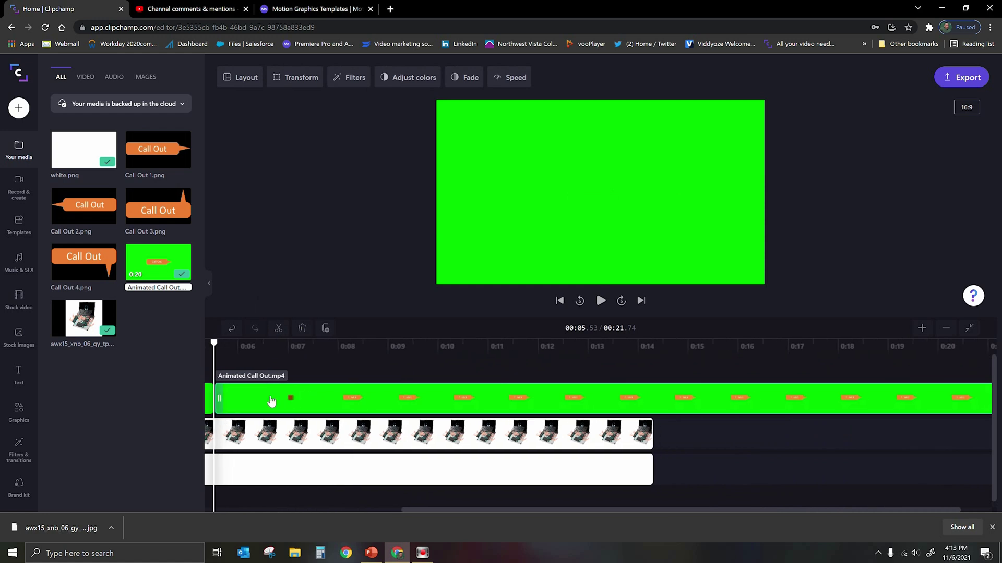
left_click_drag(468, 510, 304, 510)
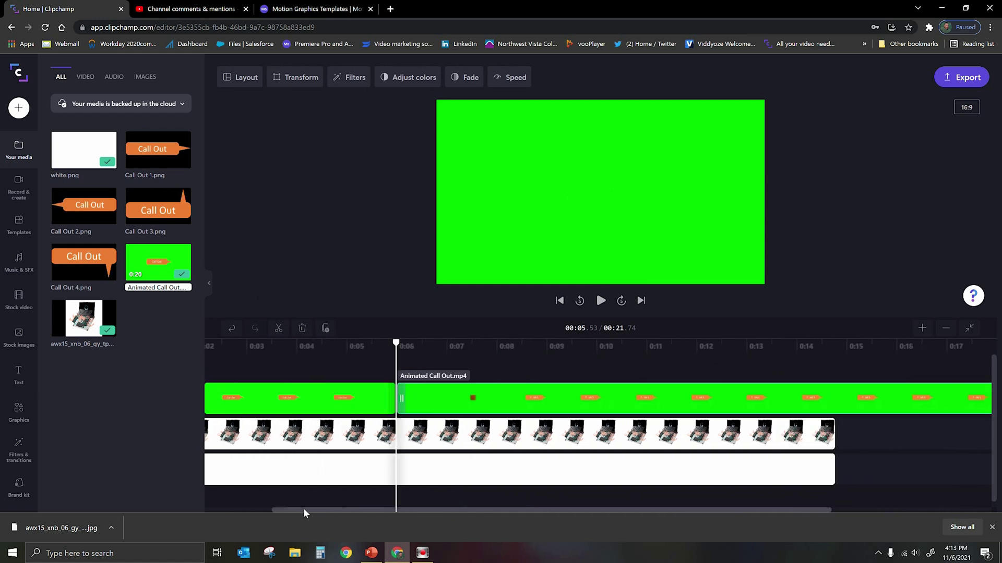
left_click(375, 405)
key("Delete")
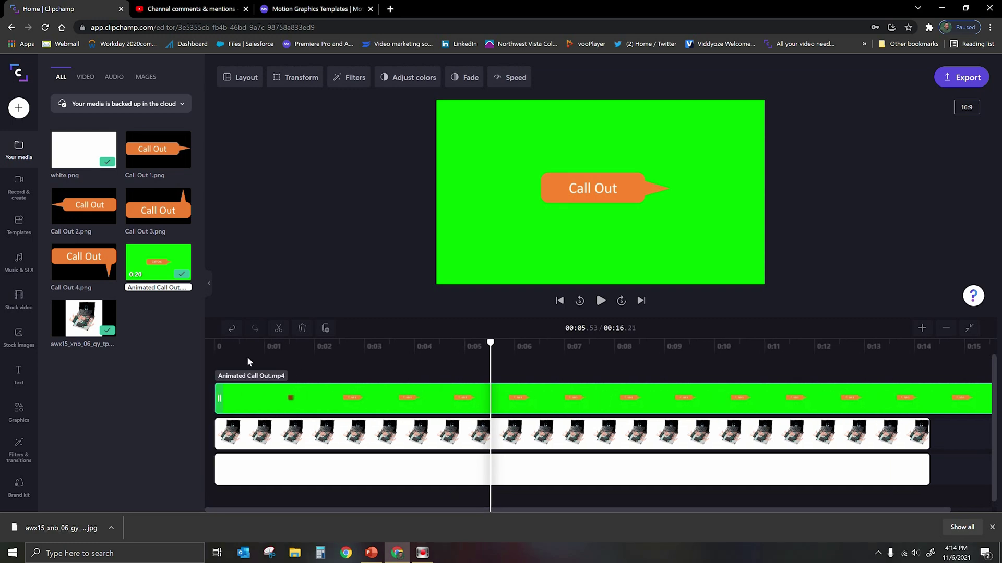
left_click(219, 346)
left_click(246, 346)
Step: Split the green clip at 0:14.02, delete the overhang, and shrink it in the preview
left_click_drag(260, 363, 915, 355)
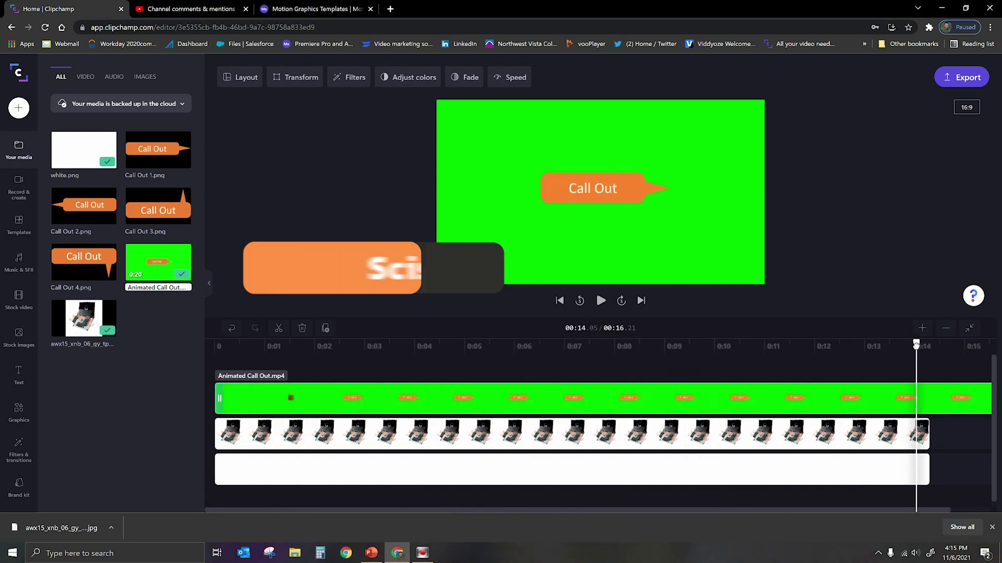
left_click(278, 328)
left_click(926, 399)
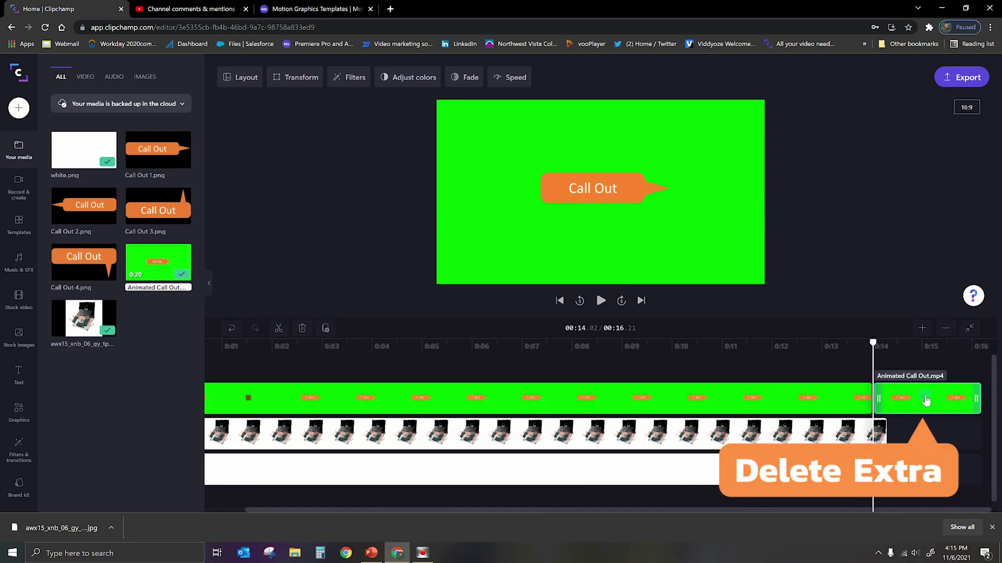
key("Delete")
left_click(478, 365)
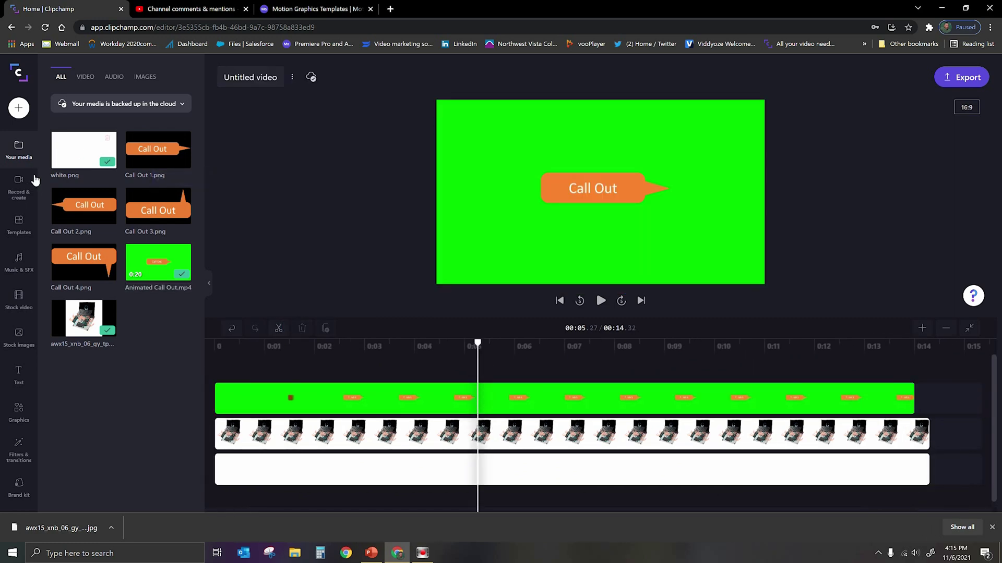
left_click(605, 201)
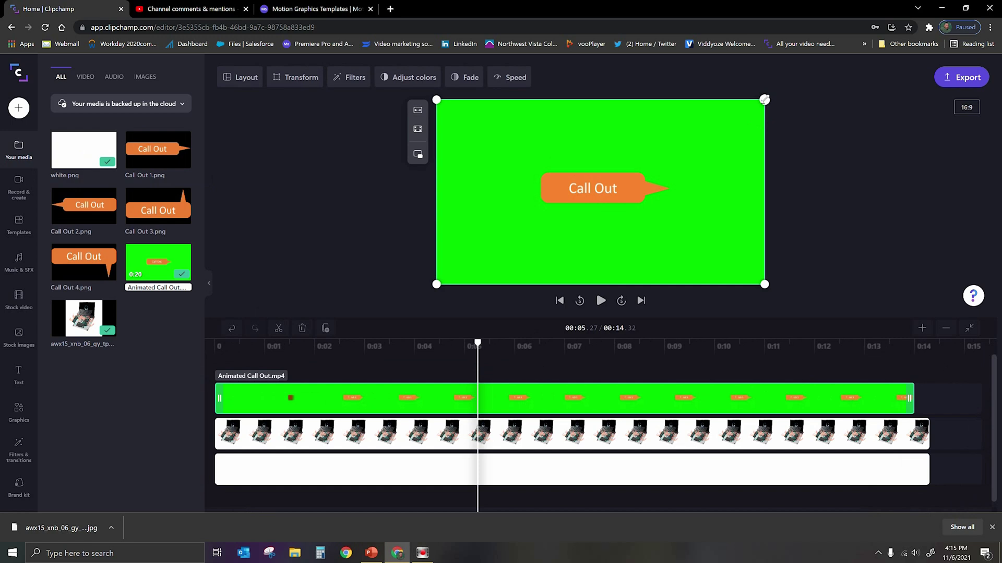
left_click_drag(764, 99, 616, 179)
Step: Apply the Green screen filter and place the orange Call Out bubble left of the laptop
left_click_drag(584, 233, 584, 211)
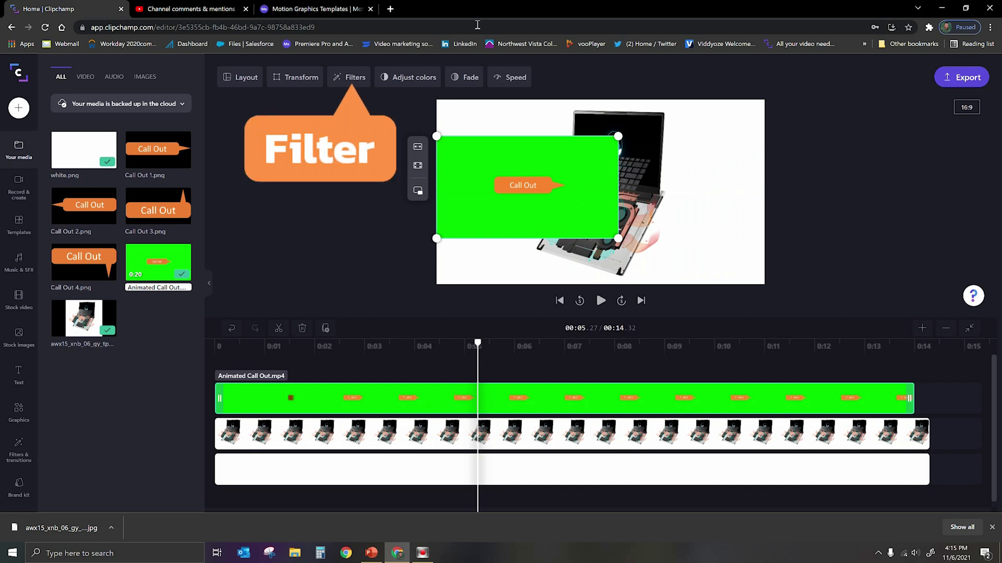
left_click(350, 78)
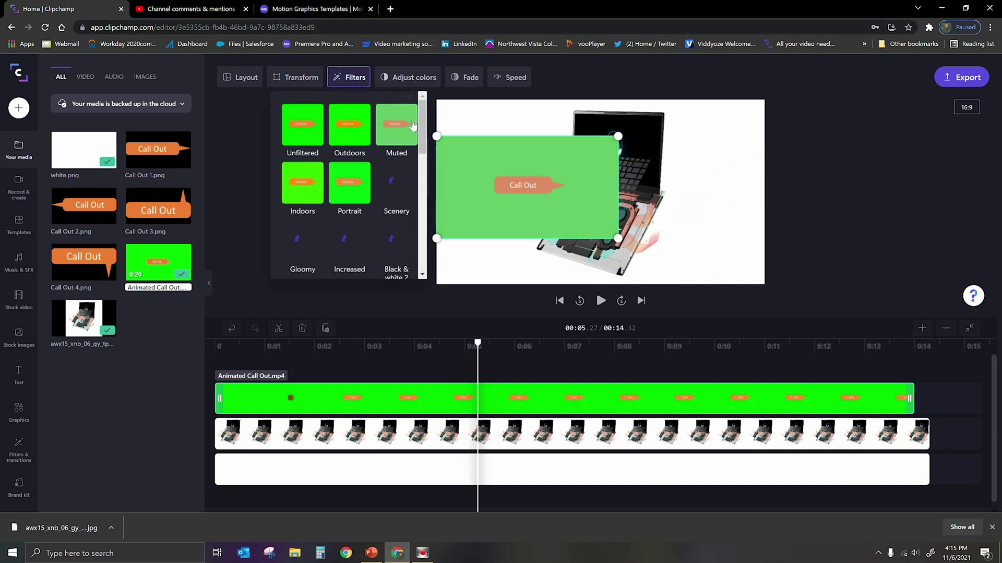
left_click_drag(421, 125, 435, 230)
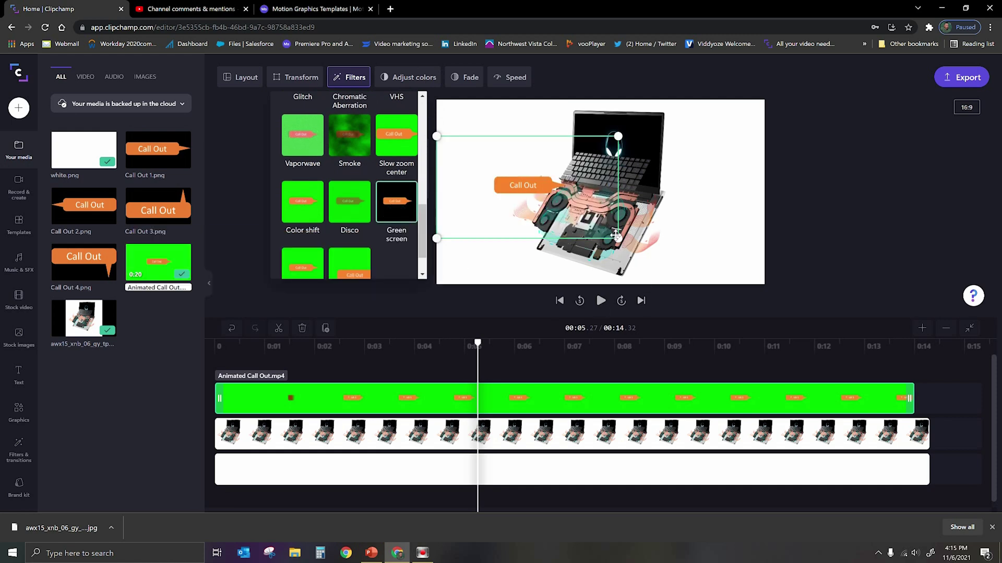
left_click_drag(576, 188, 547, 208)
left_click_drag(231, 346, 215, 349)
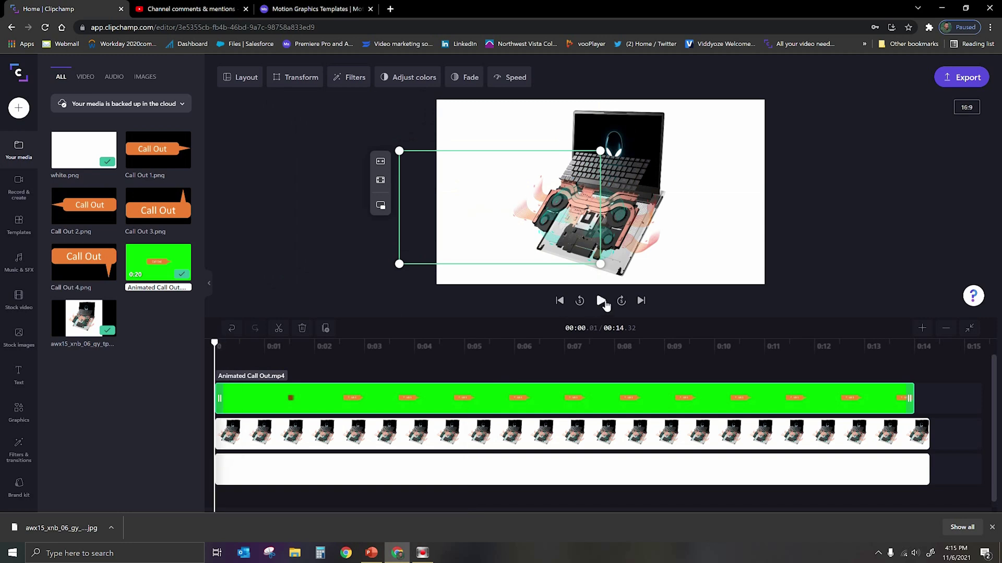
Step: Set the Animated Call Out clip to Fast 2x speed and replay it from the start
left_click(601, 301)
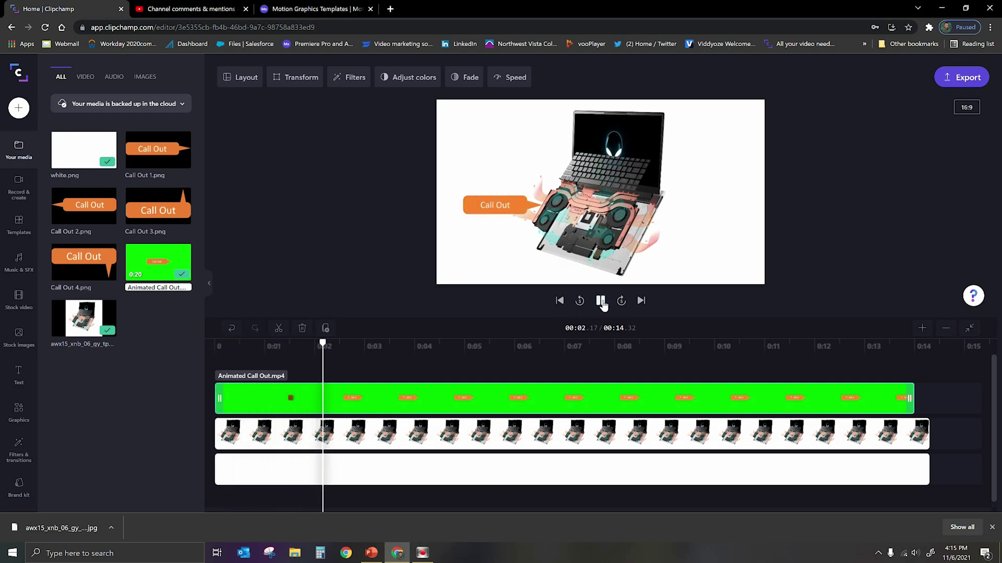
left_click(601, 302)
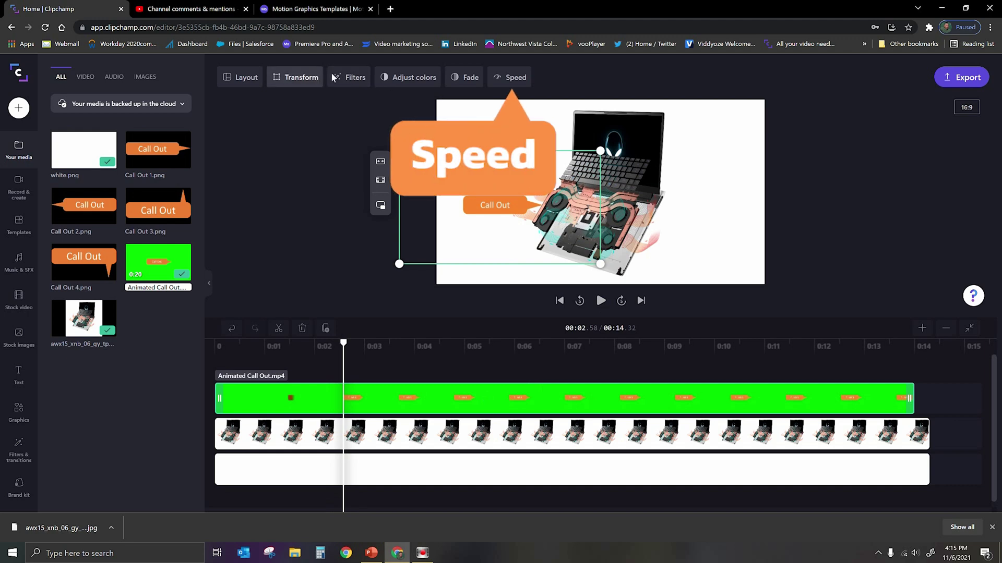
left_click(514, 77)
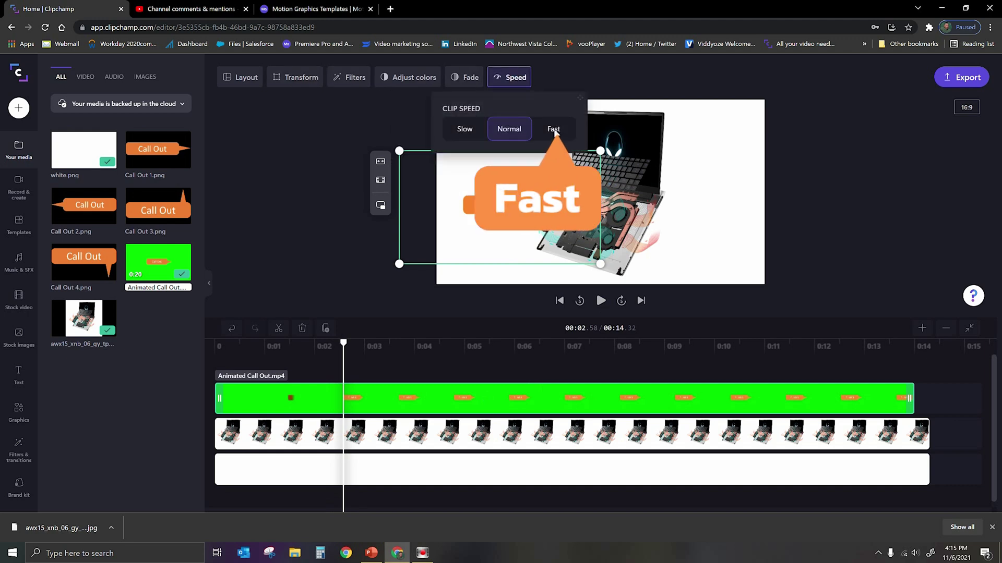
left_click(554, 130)
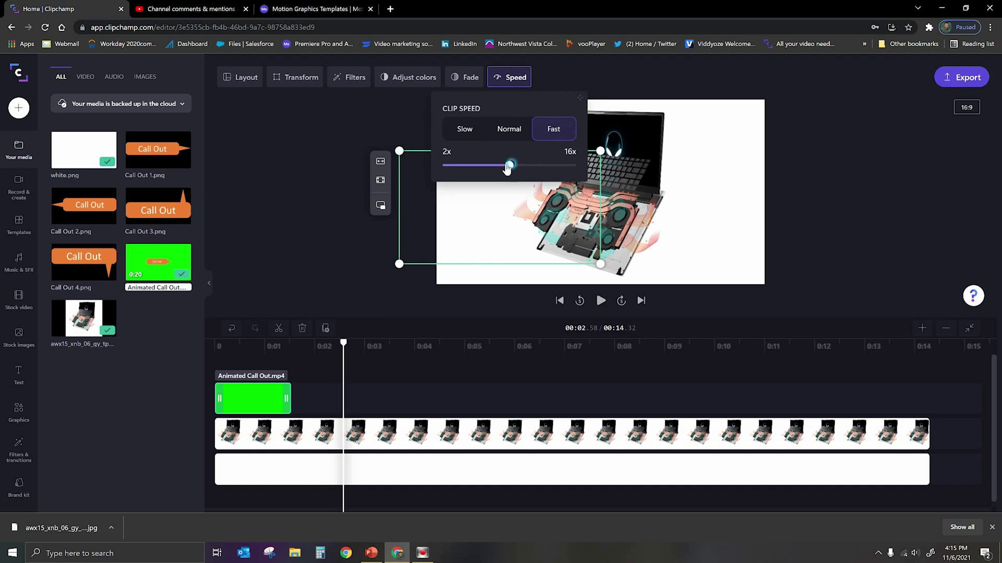
left_click_drag(509, 166, 433, 170)
left_click(222, 347)
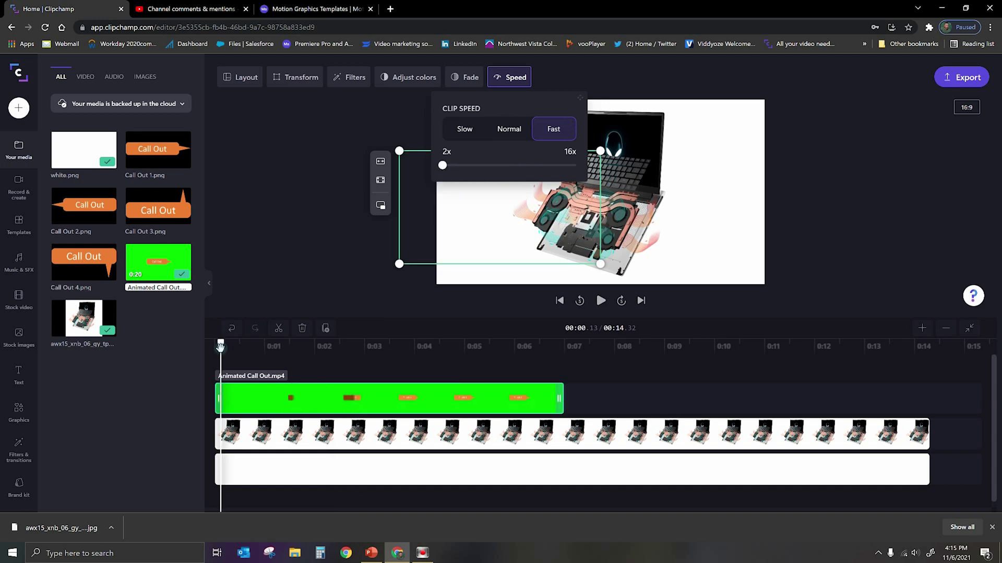
left_click(600, 301)
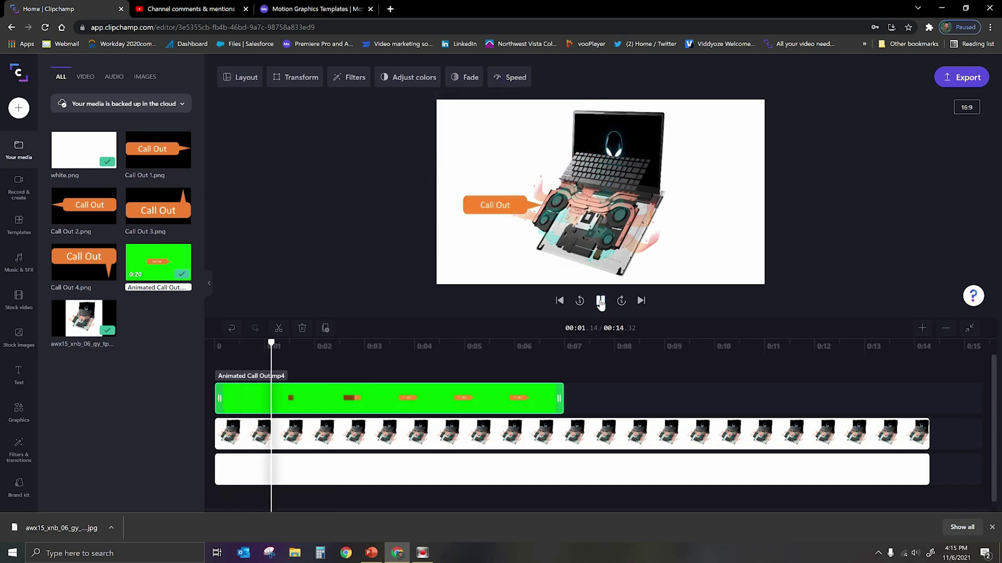